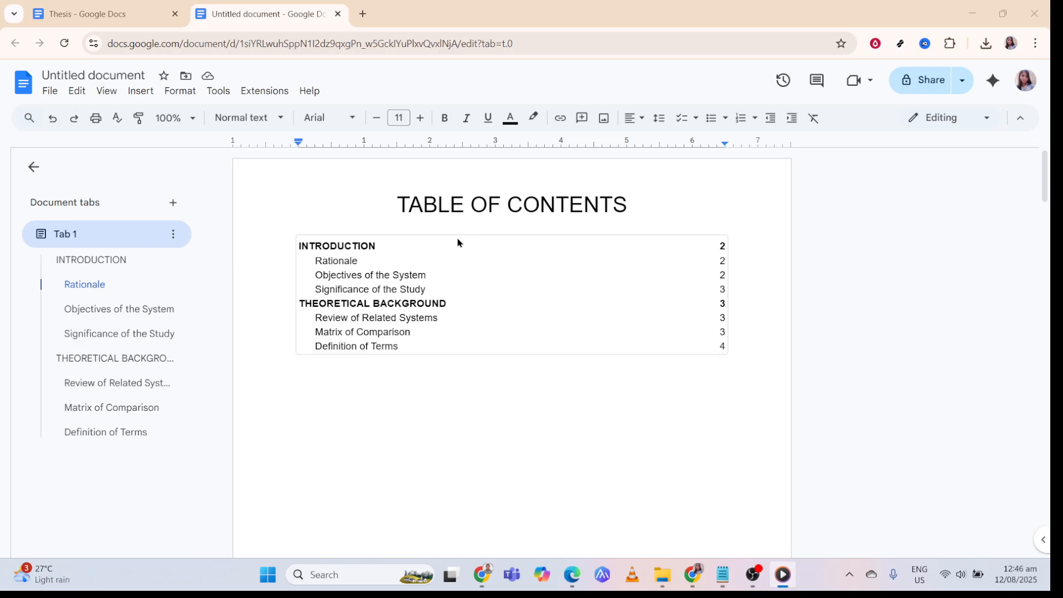
Switch to the Thesis document and insert a plain table of contents with page numbers below the TABLE OF CONTENTS title.
left_click(128, 15)
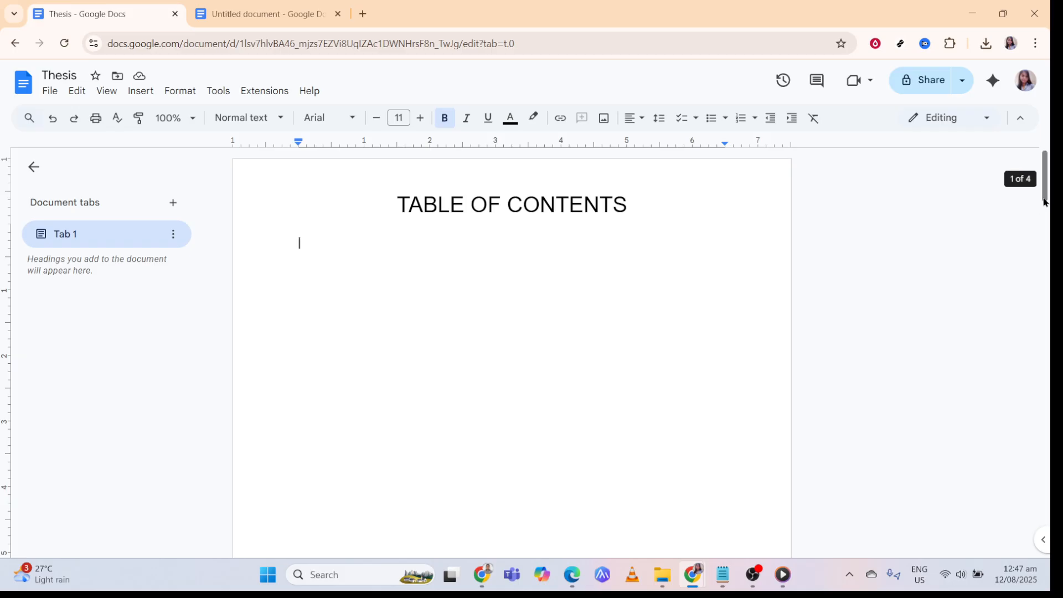
left_click_drag(1045, 199, 1044, 306)
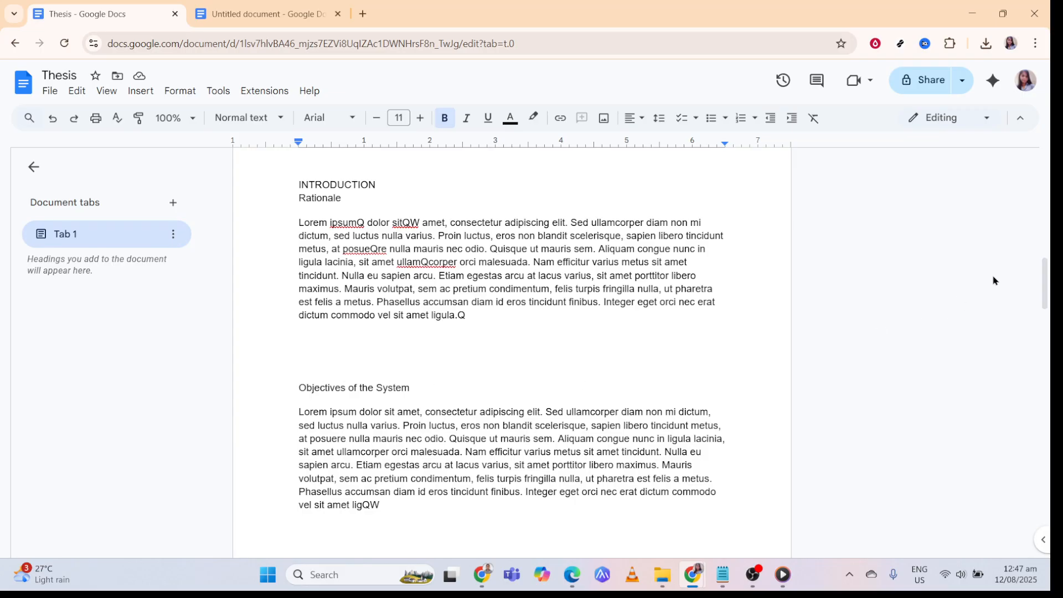
left_click_drag(1046, 284, 1048, 324)
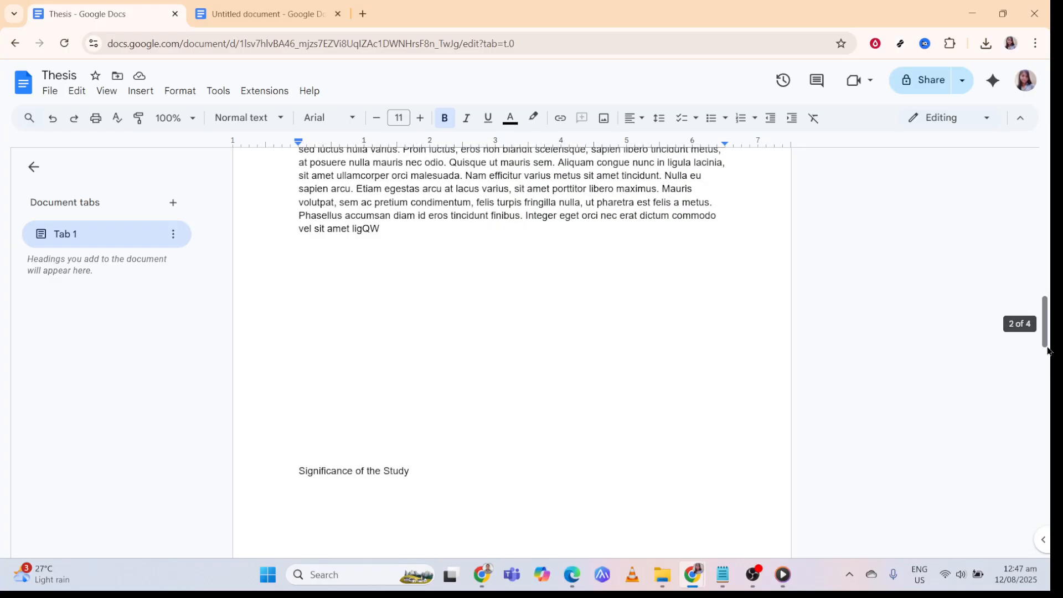
scroll(1044, 327, "down", 3)
scroll(1044, 343, "down", 5)
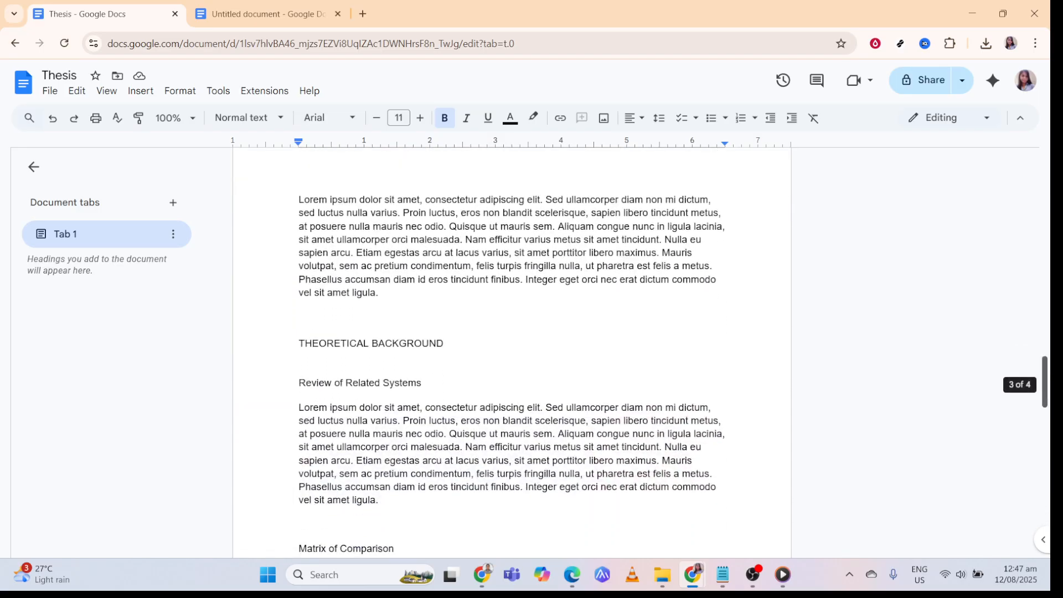
left_click_drag(1044, 382, 1044, 177)
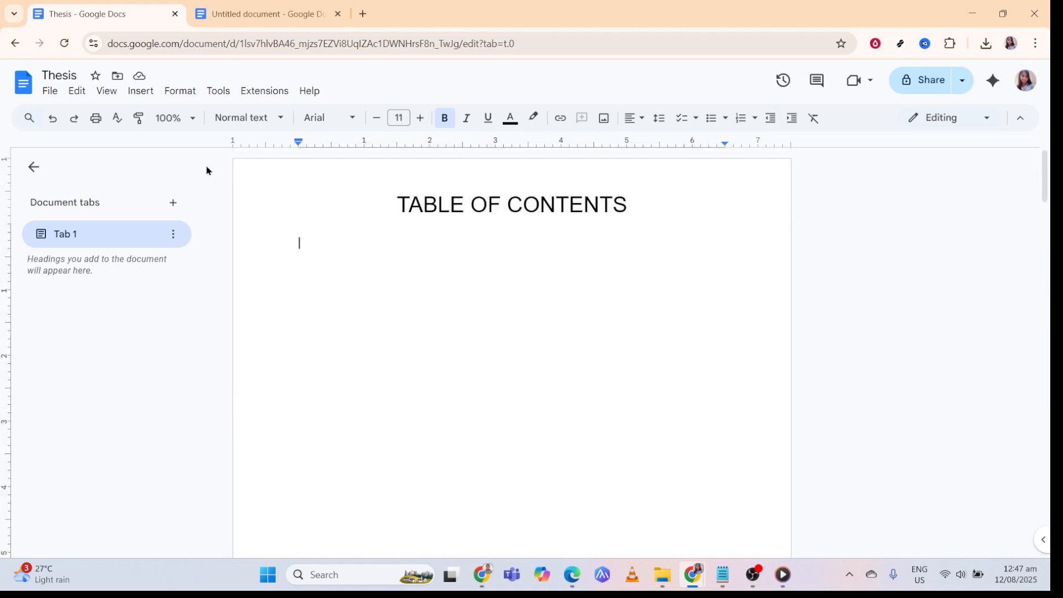
left_click(151, 94)
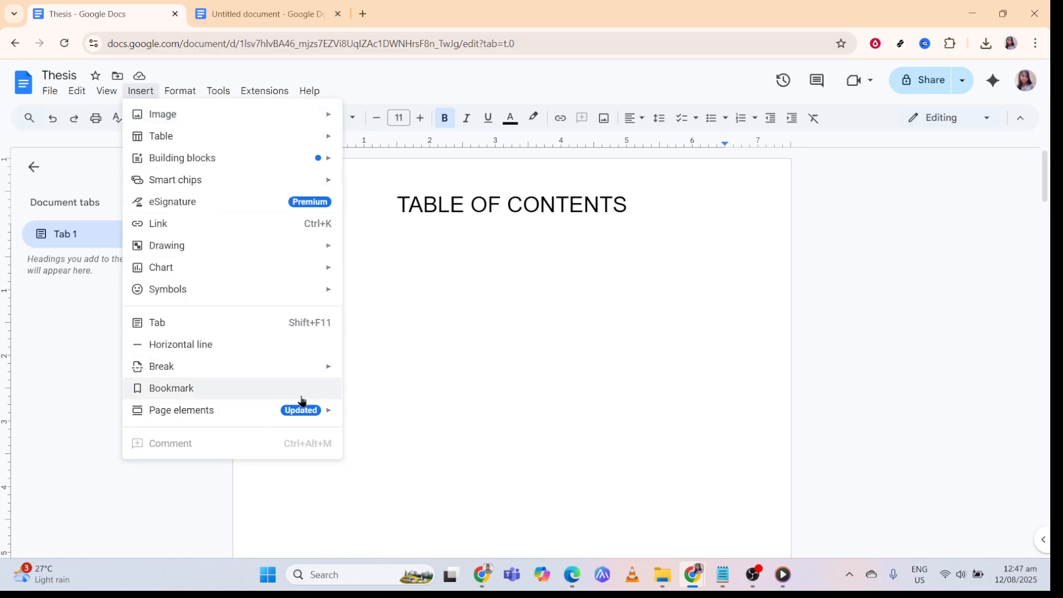
mouse_move(306, 411)
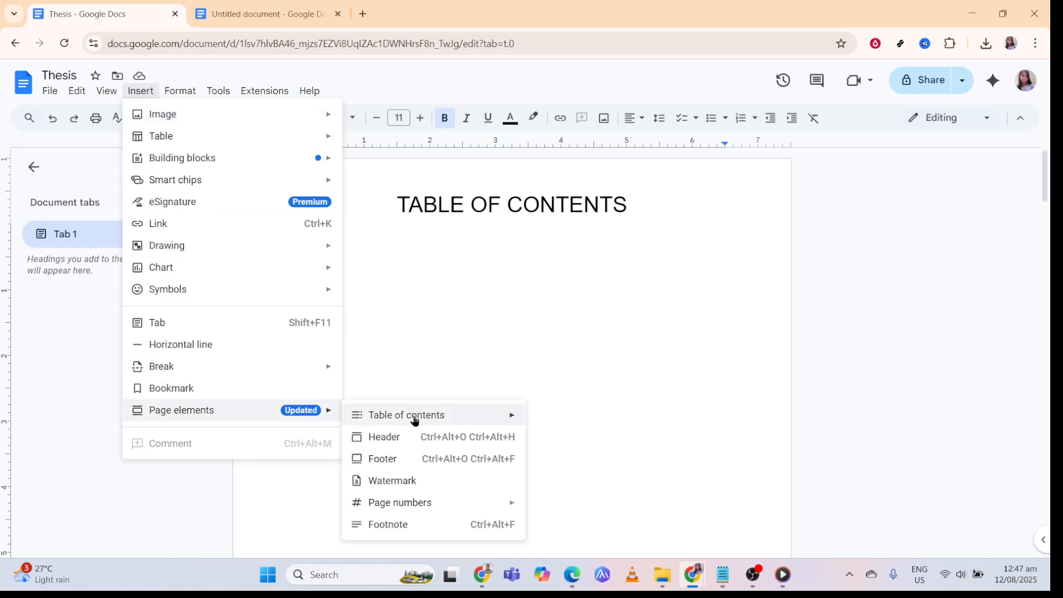
mouse_move(444, 419)
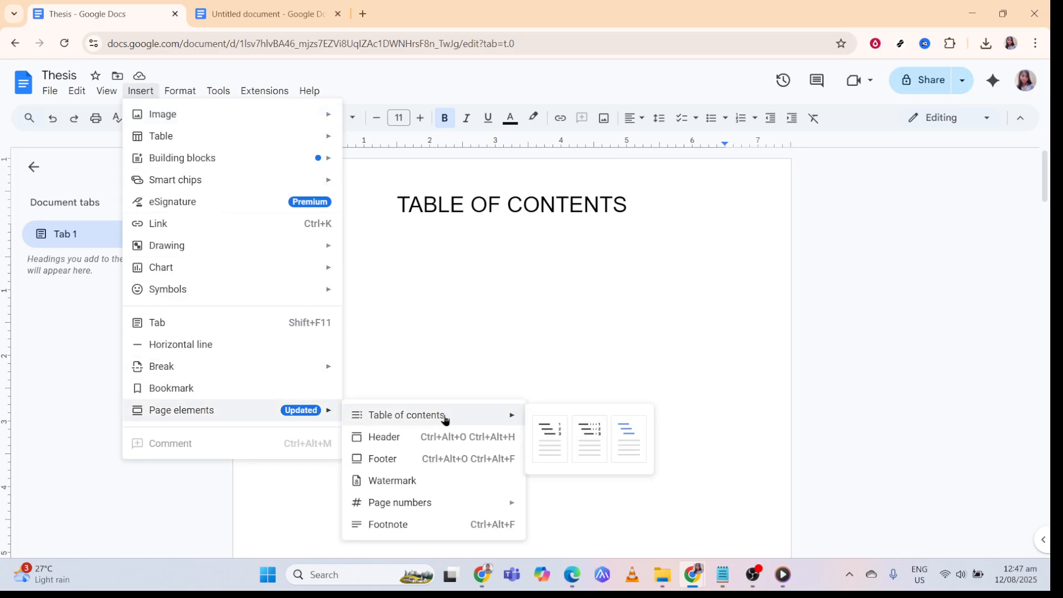
left_click(555, 430)
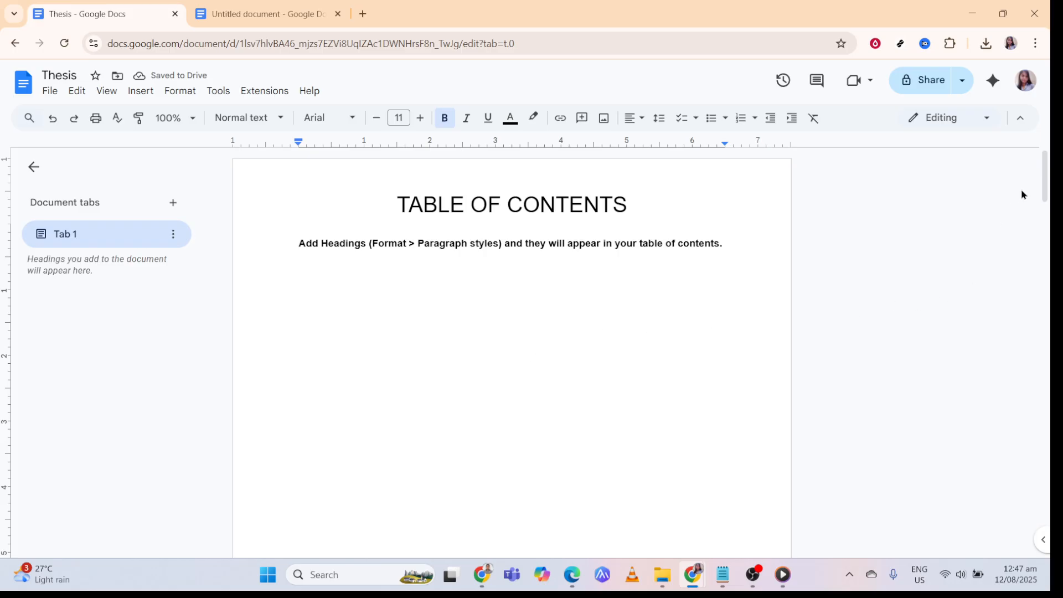
Apply the Heading 1 paragraph style to the INTRODUCTION line on the second page.
left_click_drag(1048, 187, 1047, 294)
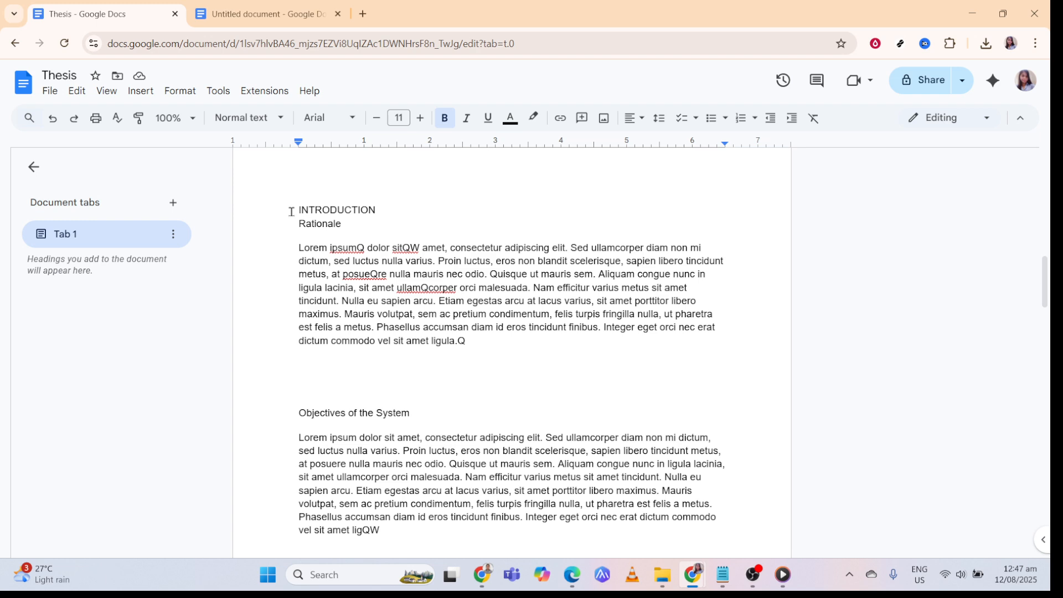
left_click_drag(291, 212, 382, 209)
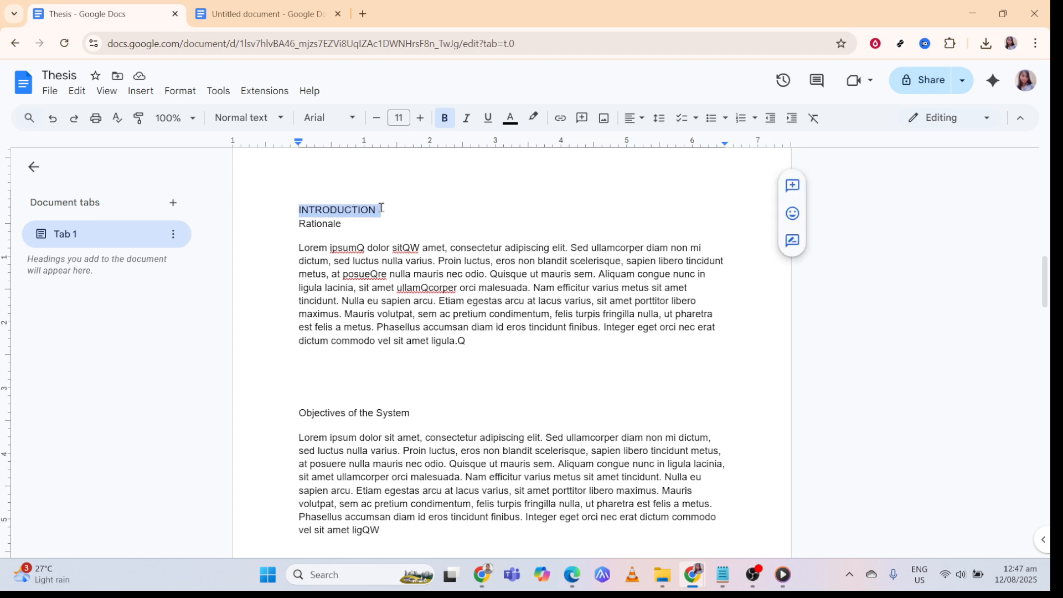
left_click(176, 95)
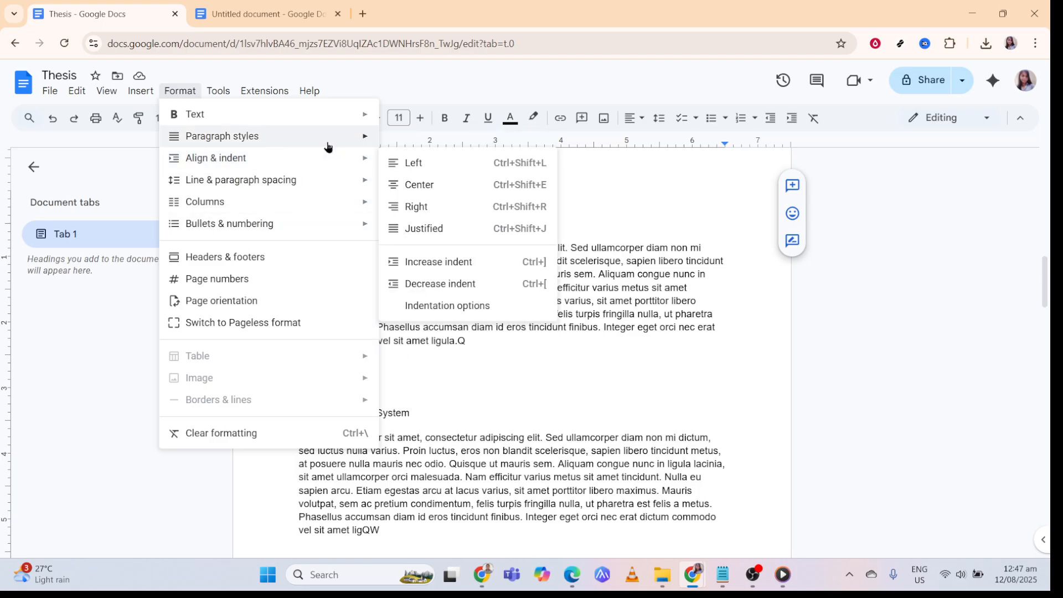
mouse_move(328, 145)
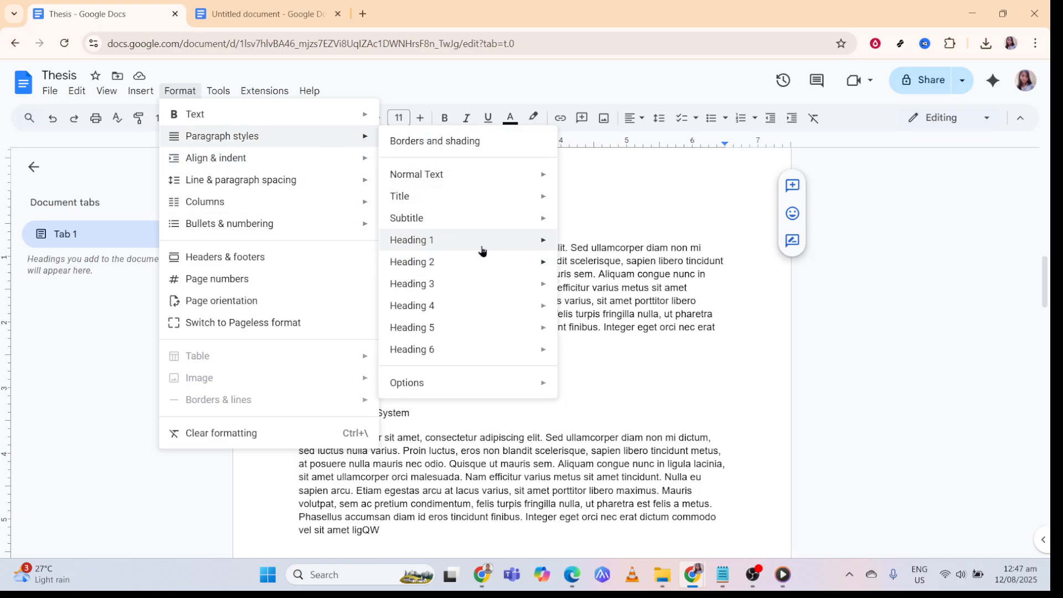
mouse_move(488, 245)
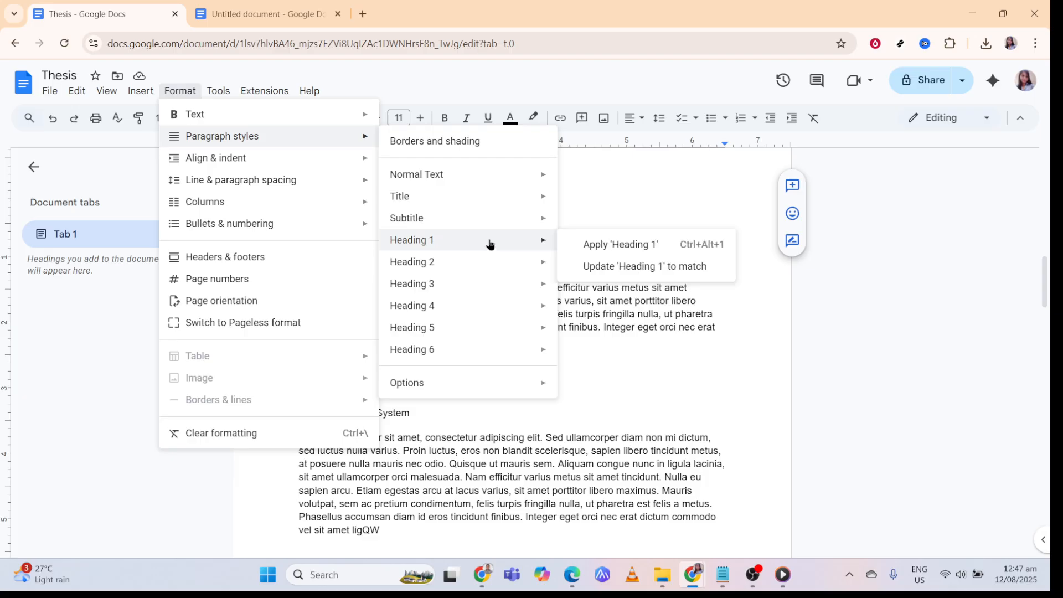
left_click(573, 247)
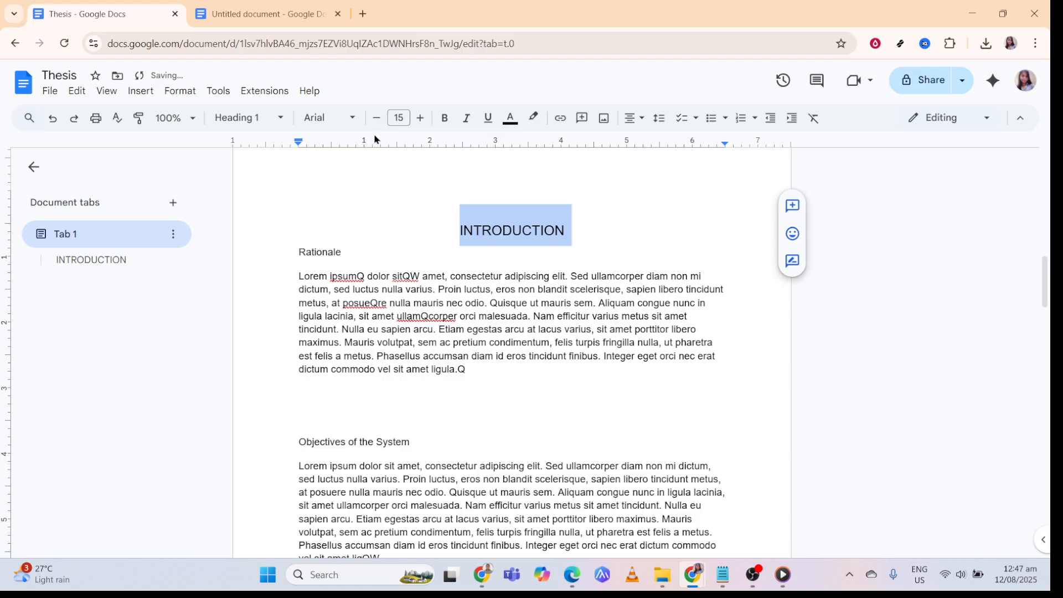
Set the INTRODUCTION heading's font size to 14 and update the Heading 1 style to match it.
left_click(401, 118)
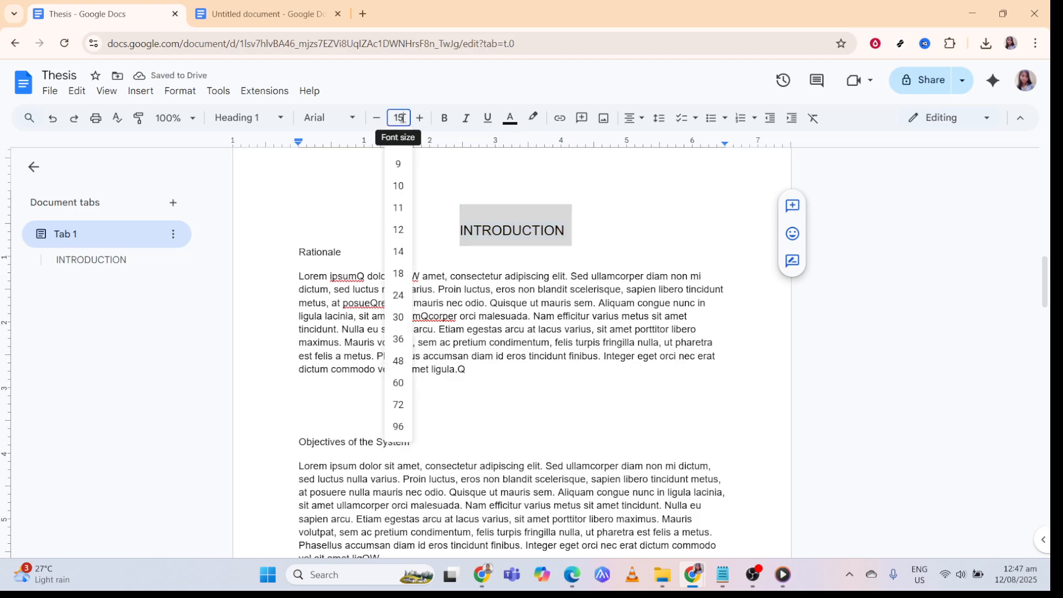
left_click(397, 252)
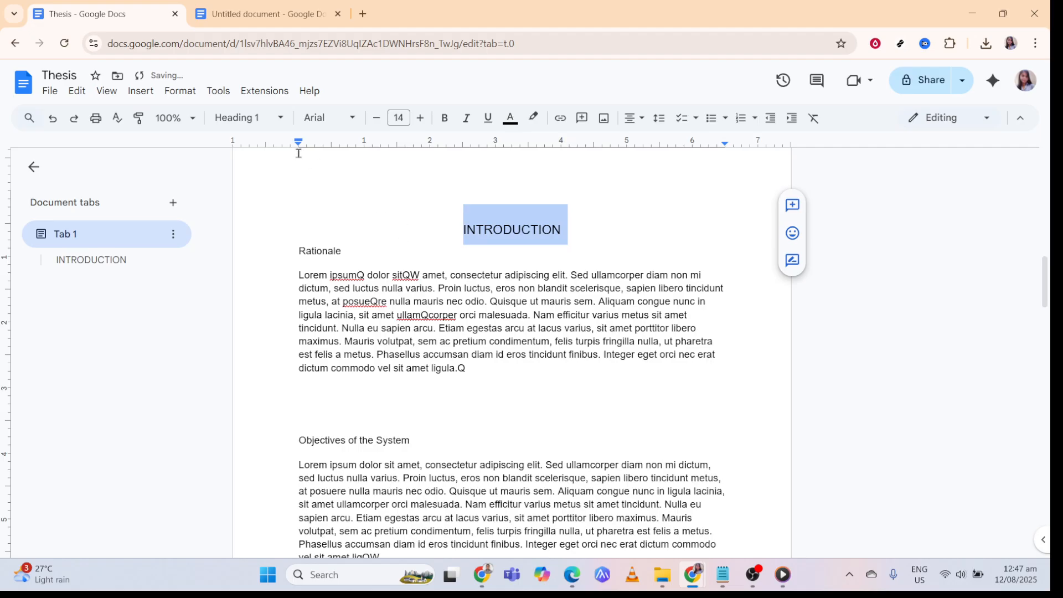
left_click(180, 95)
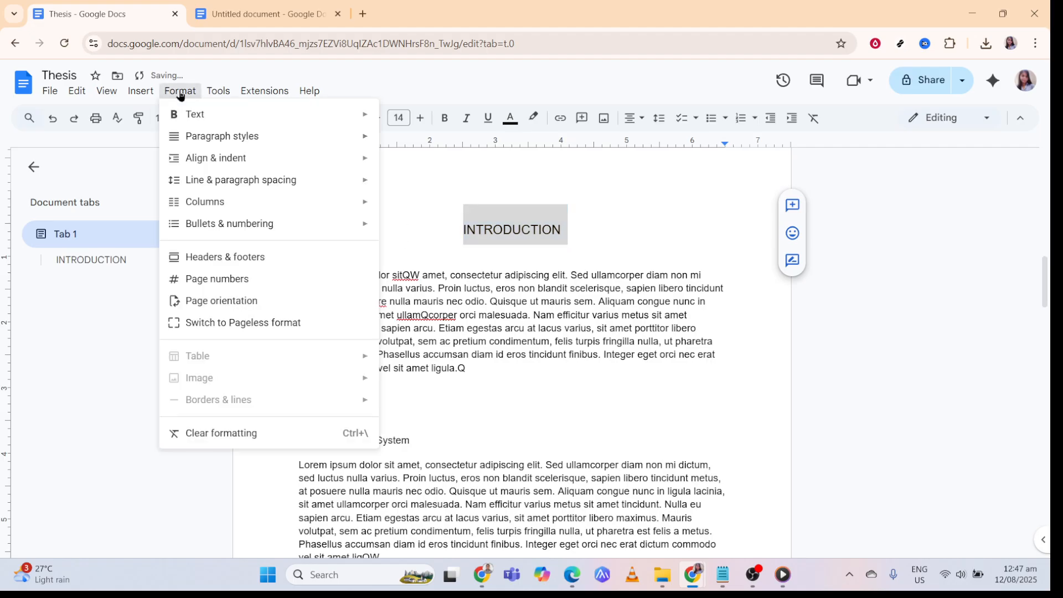
mouse_move(316, 141)
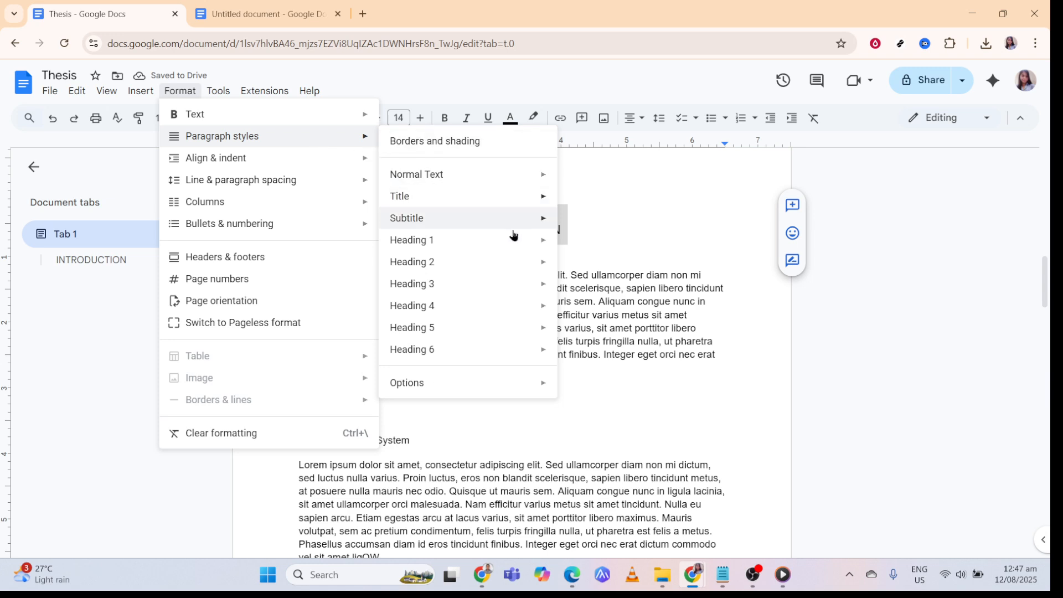
mouse_move(517, 241)
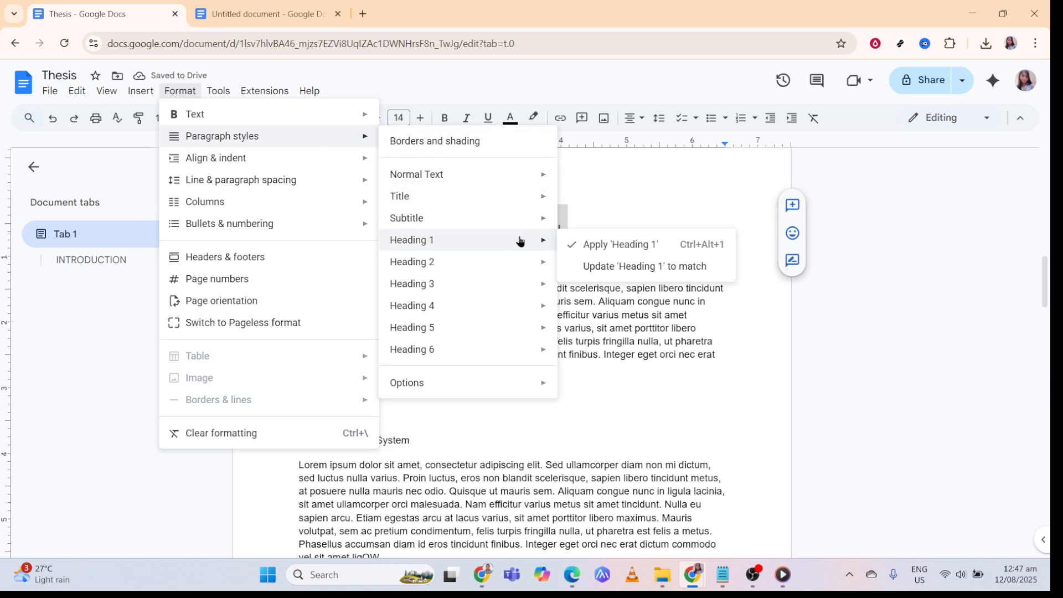
left_click(577, 265)
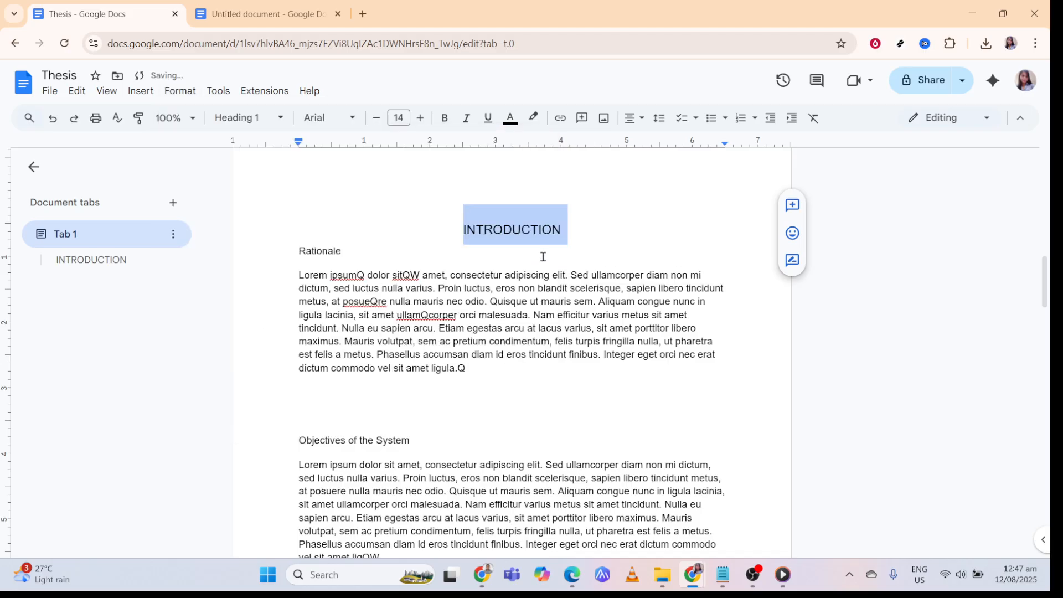
Apply the Heading 2 paragraph style to the Rationale line below INTRODUCTION.
left_click_drag(294, 252, 339, 252)
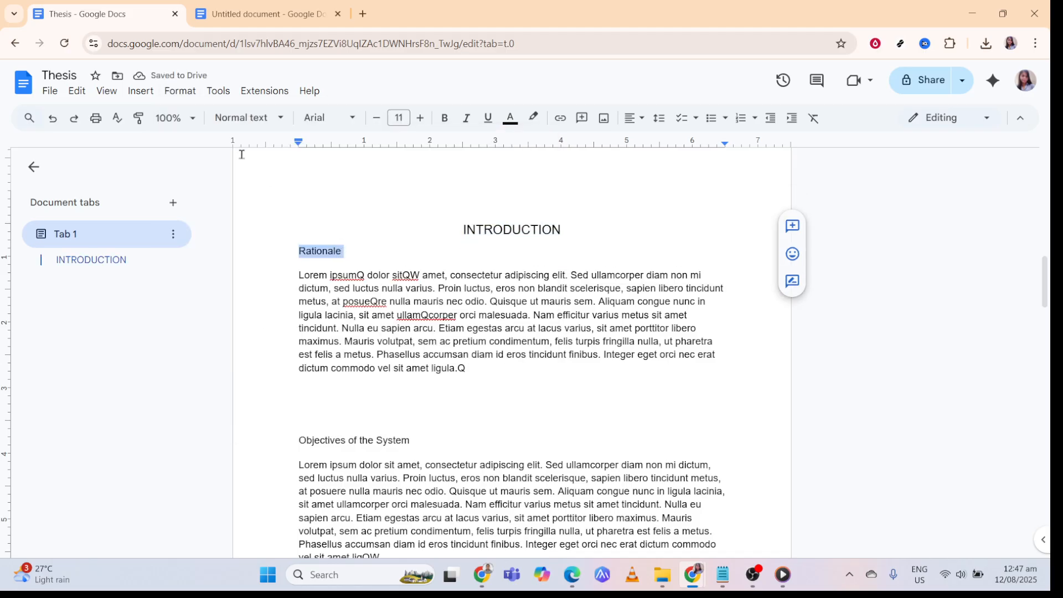
left_click(180, 93)
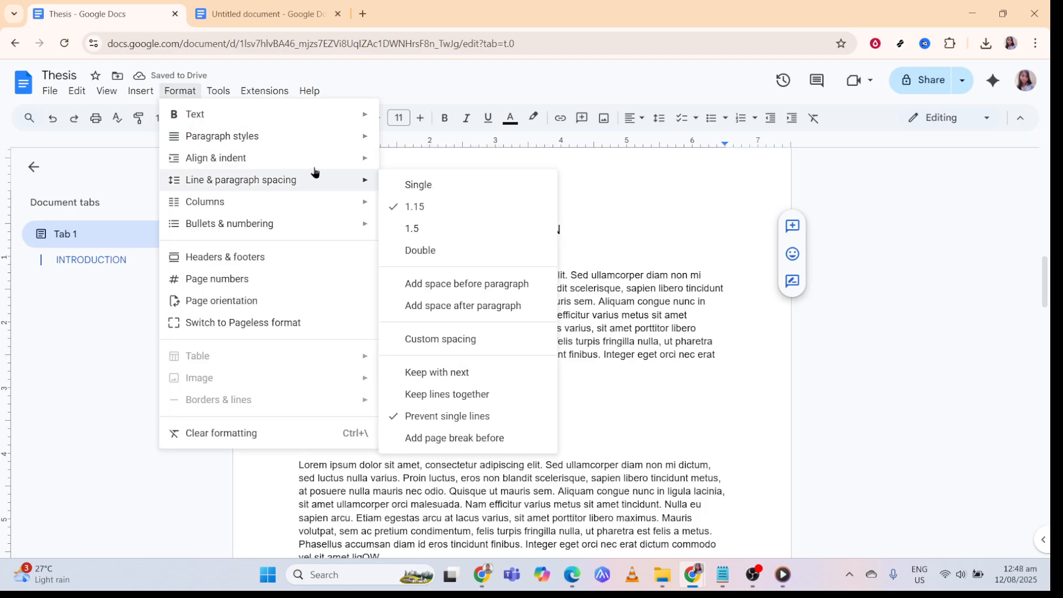
mouse_move(326, 131)
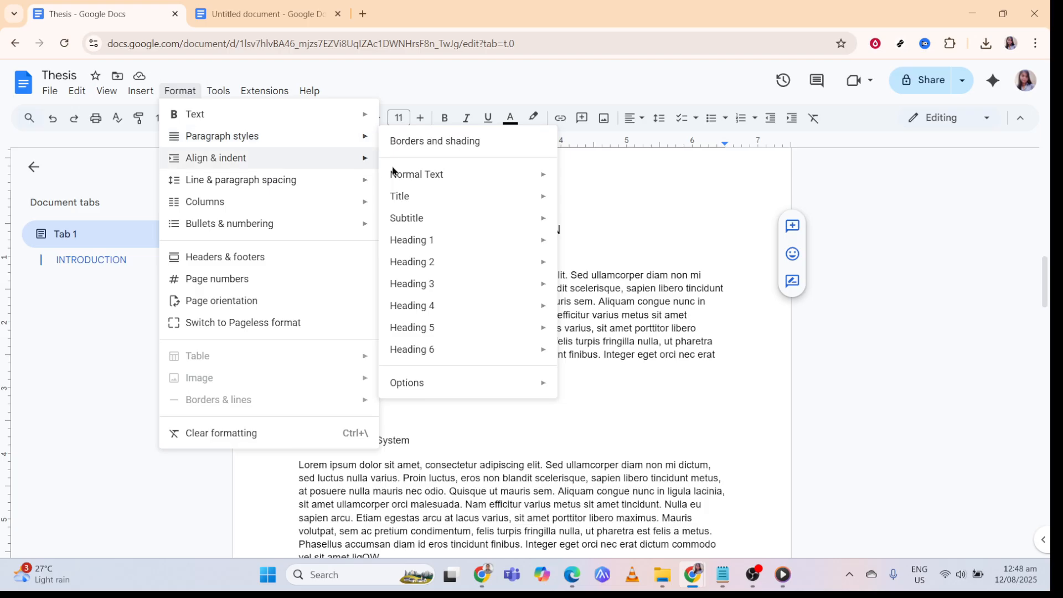
mouse_move(479, 267)
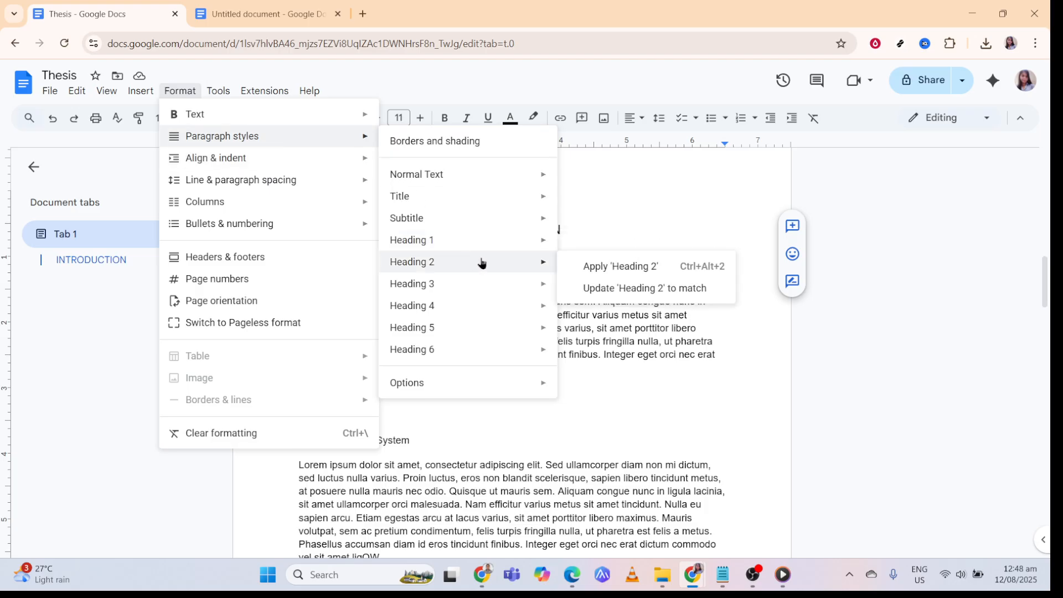
left_click(584, 267)
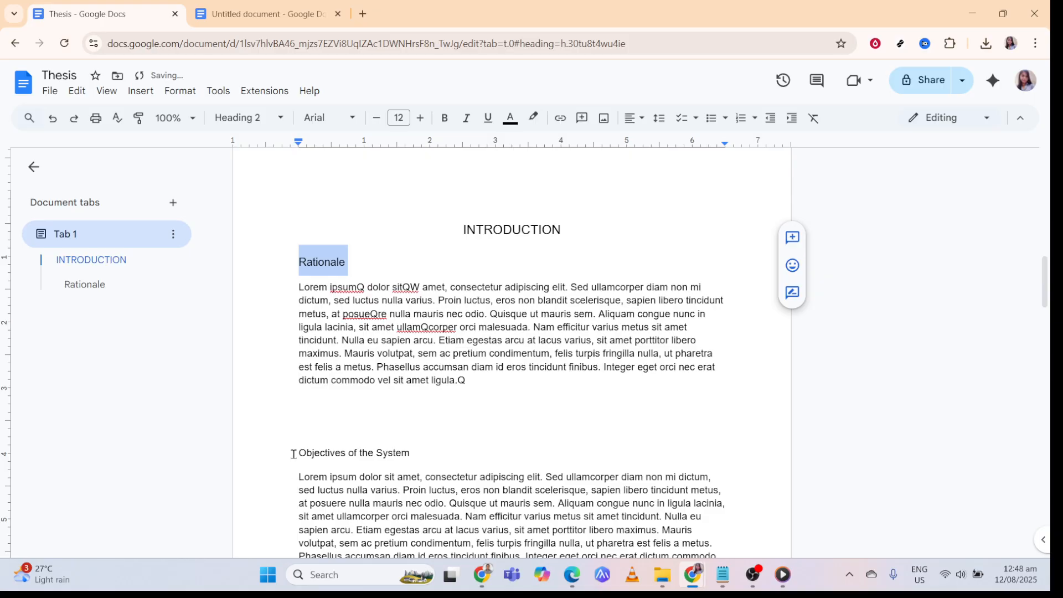
Apply the Heading 2 paragraph style to the Objectives of the System line.
left_click_drag(294, 454, 410, 454)
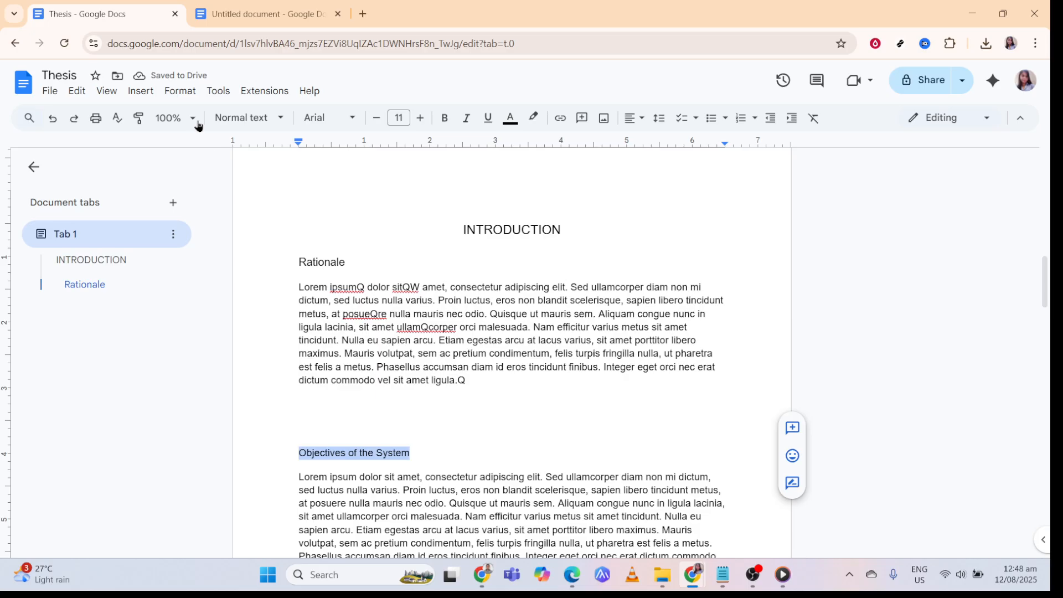
left_click(180, 91)
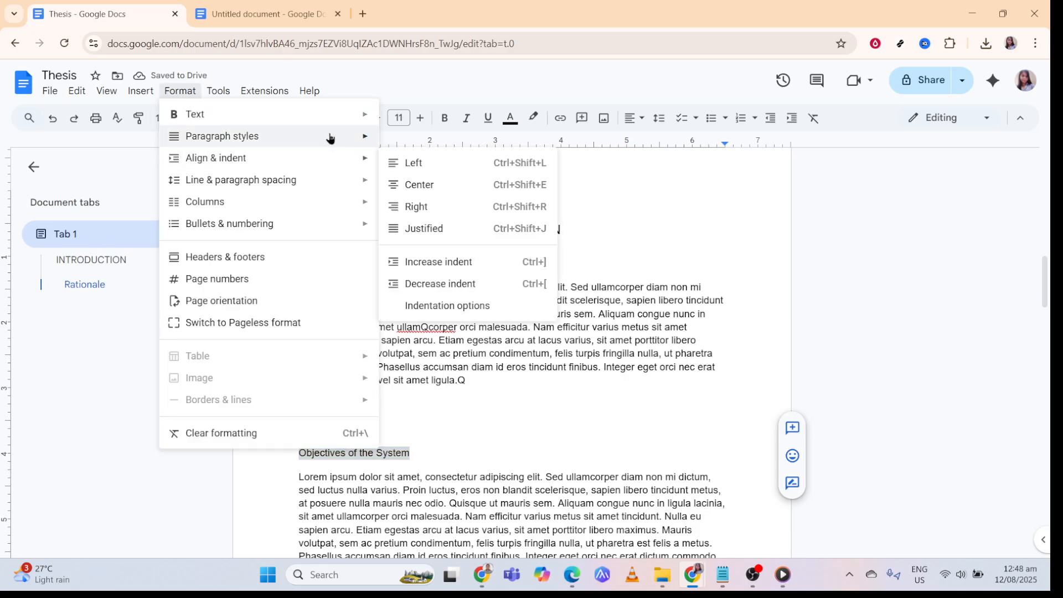
mouse_move(330, 137)
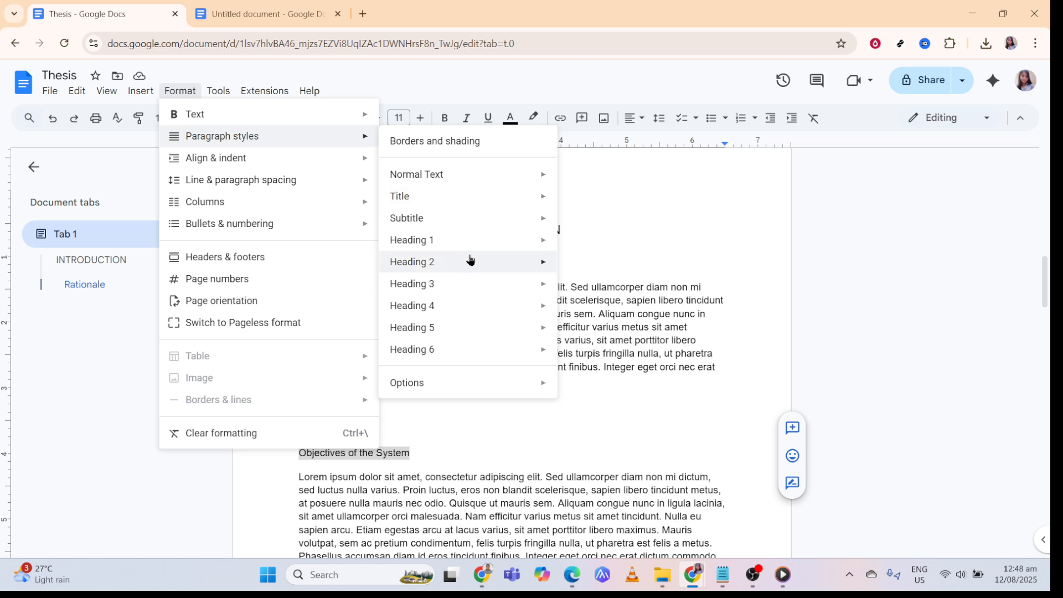
mouse_move(532, 263)
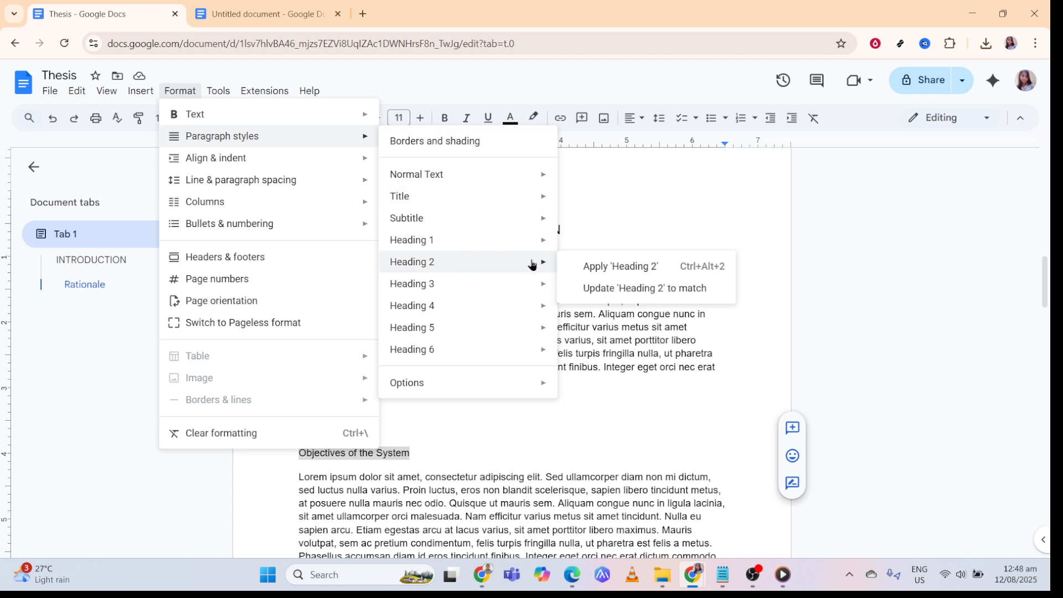
left_click(576, 268)
Update the table of contents on the first page so it lists the newly styled headings.
scroll(503, 315, "up", 10)
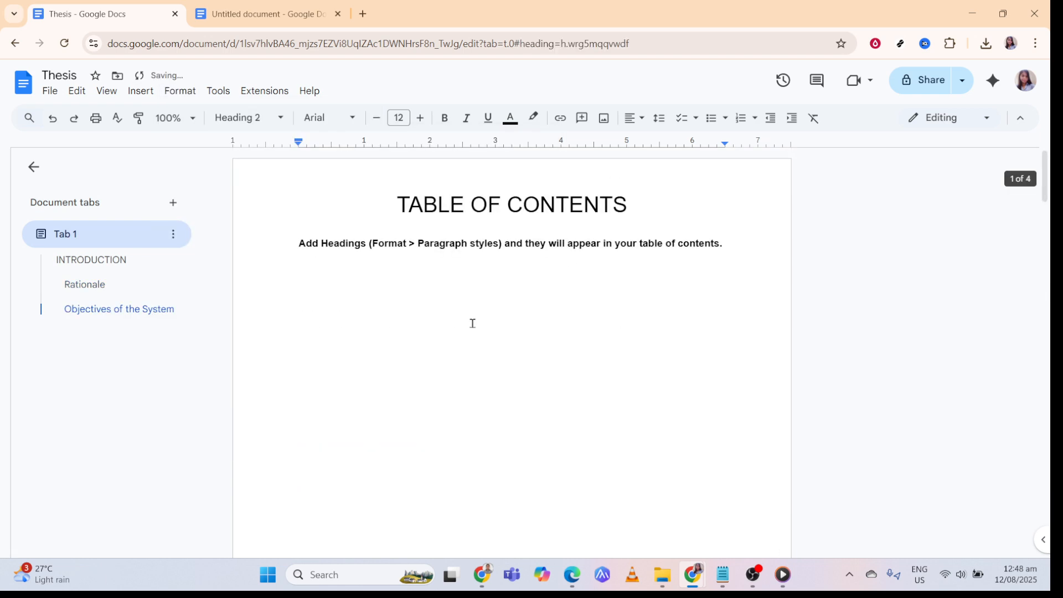
left_click(480, 251)
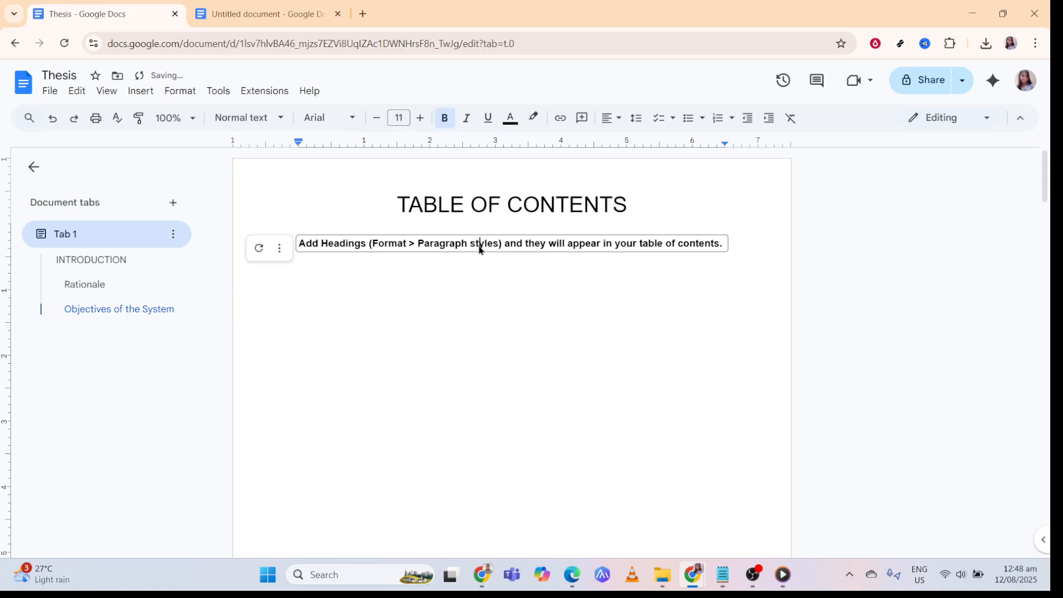
left_click(251, 256)
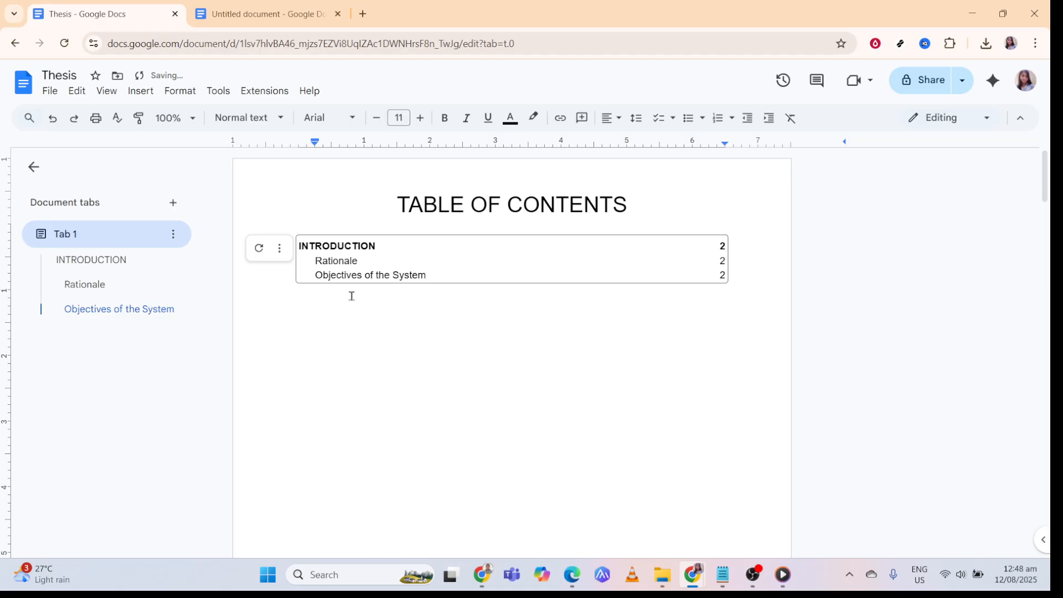
Follow the Rationale entry's link from the table of contents to its heading and replace the heading text with "Abstract".
left_click(327, 263)
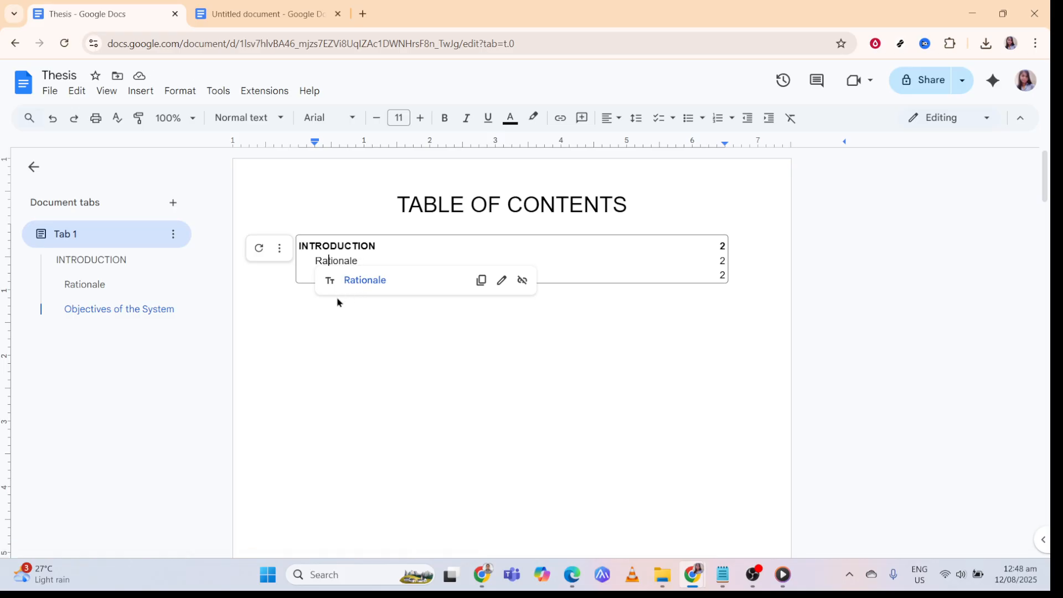
left_click(364, 281)
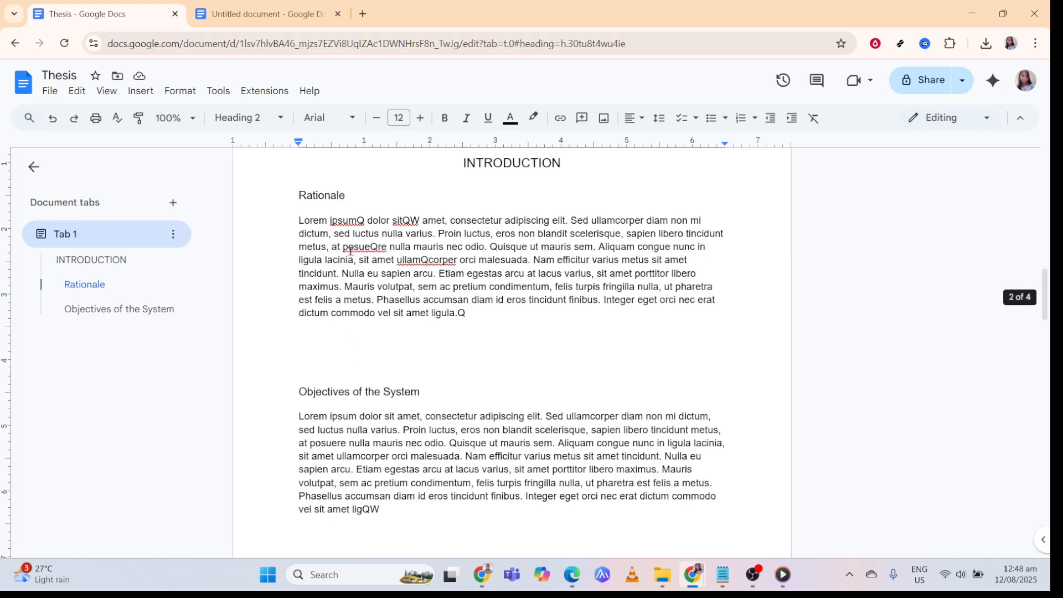
left_click_drag(347, 195, 290, 208)
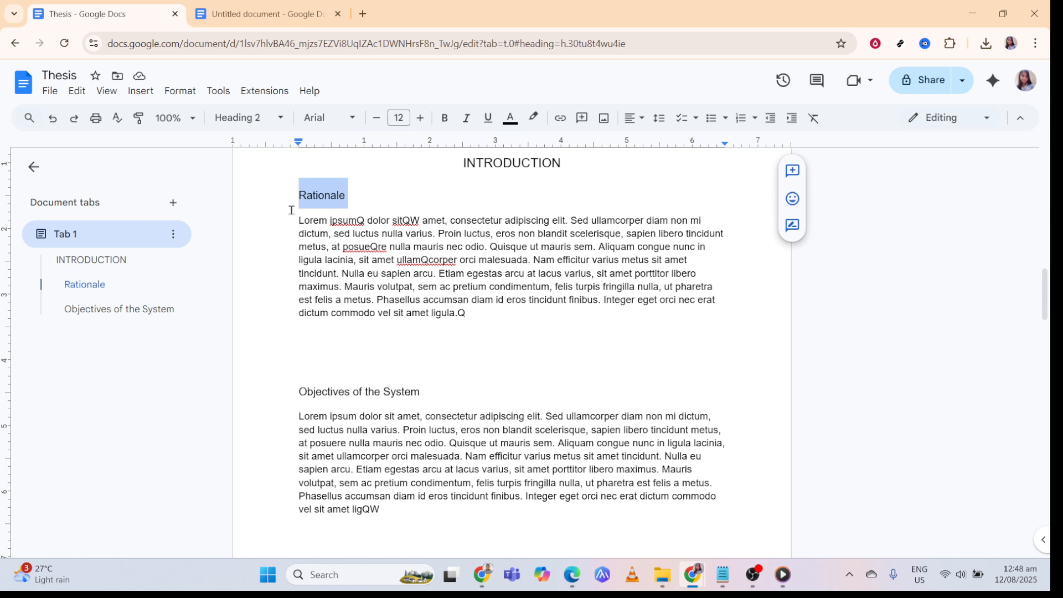
type("Abst")
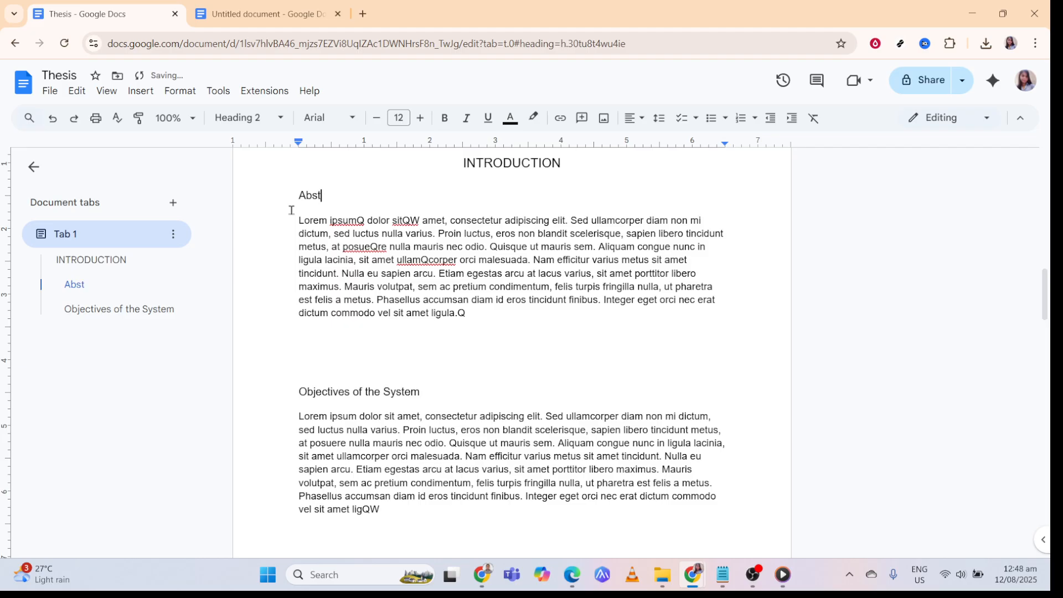
type("ract")
Refresh the table of contents on the first page to pick up the renamed Abstract heading.
scroll(340, 272, "up", 10)
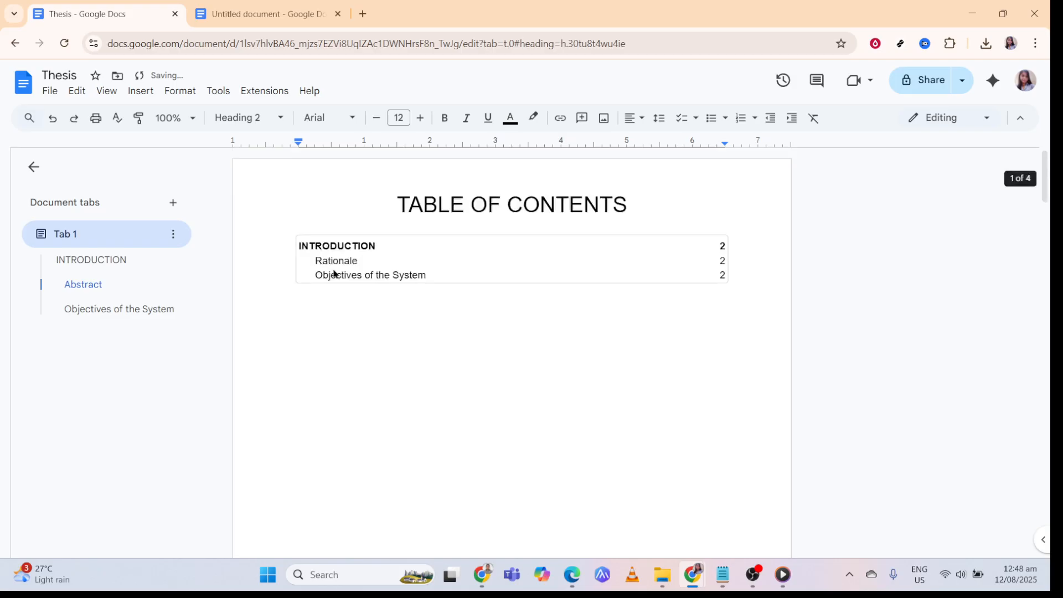
left_click(367, 245)
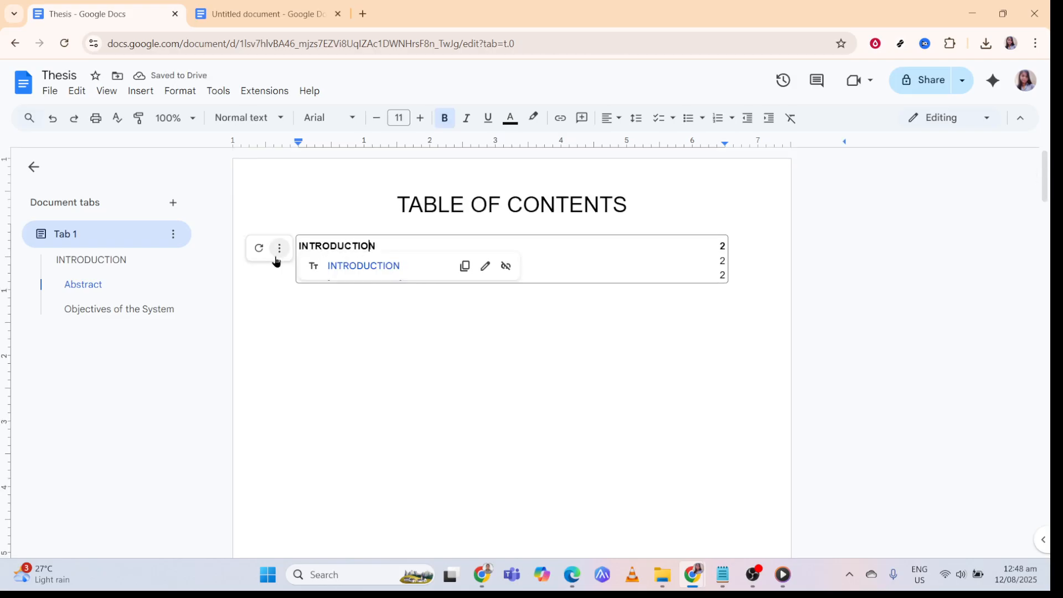
left_click(259, 250)
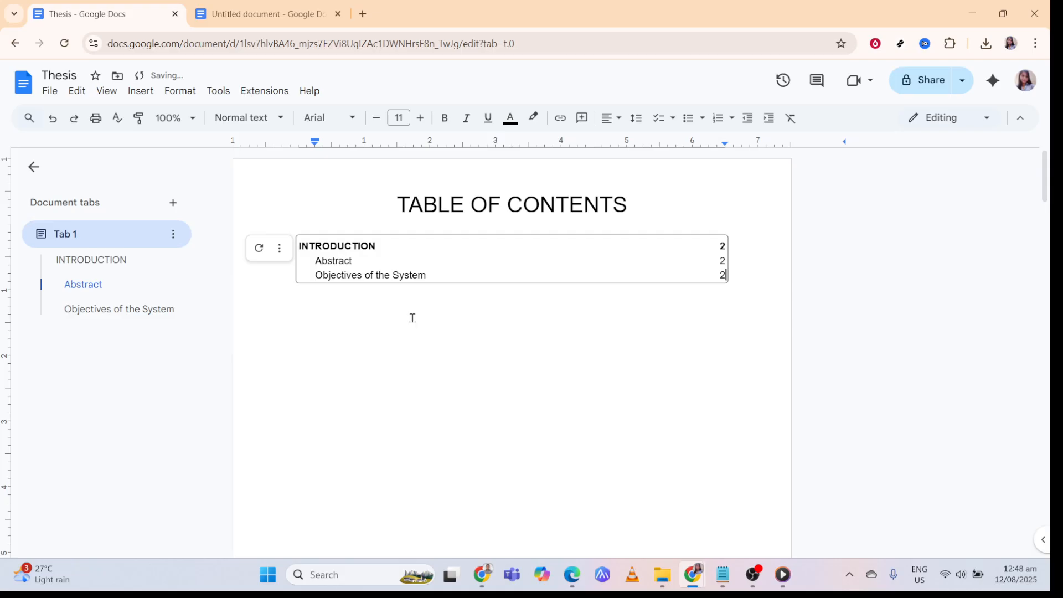